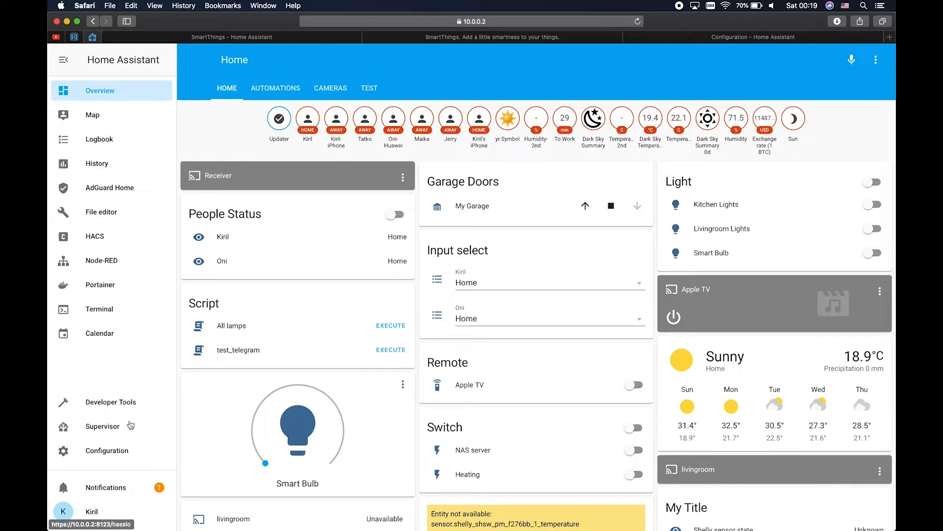
# - Start setting up a new SmartThings integration and accept its callback URL
pyautogui.click(121, 458)
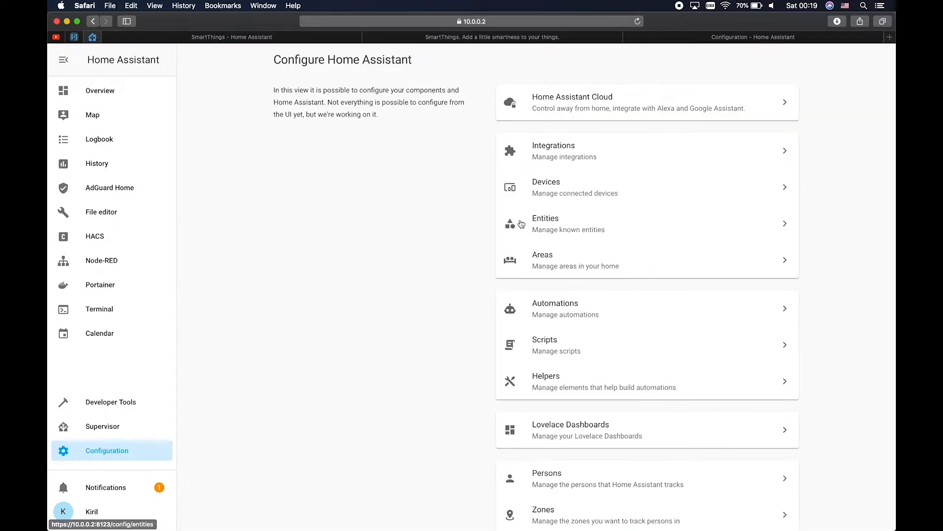
pyautogui.click(554, 162)
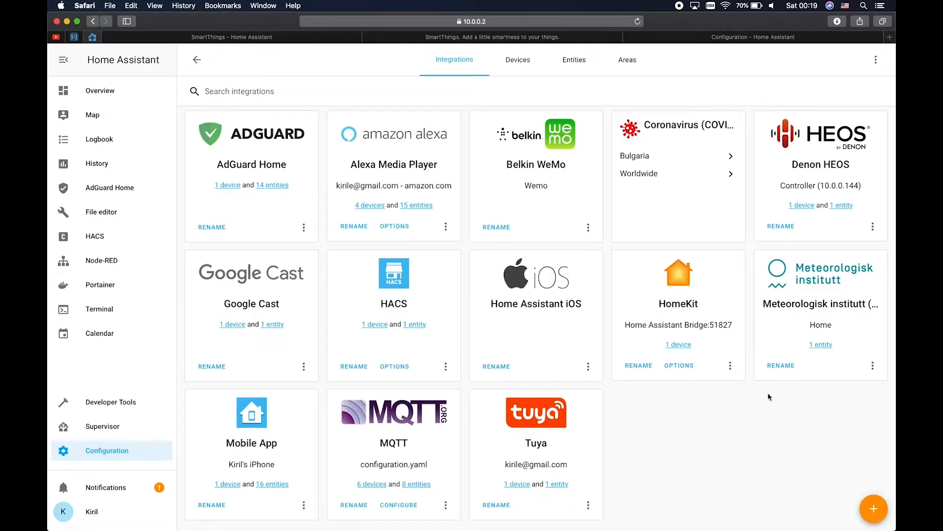
pyautogui.click(872, 508)
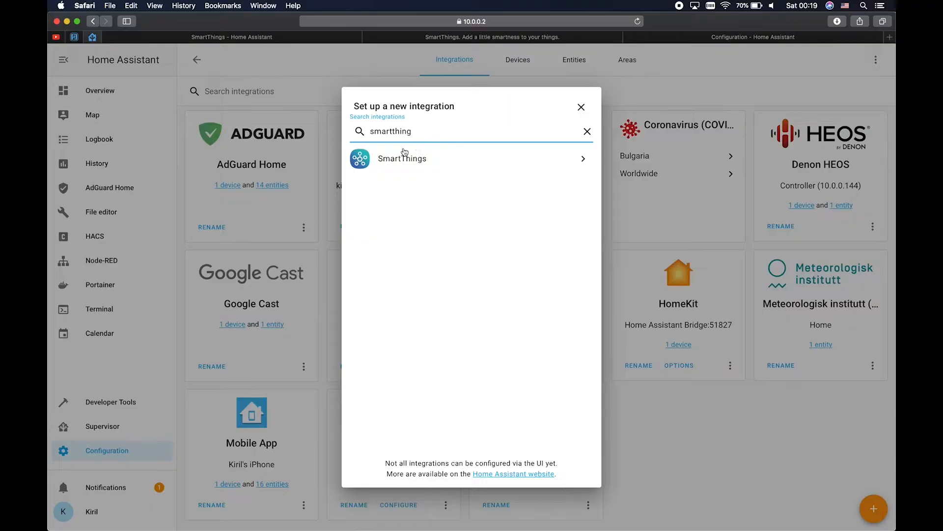
pyautogui.click(402, 157)
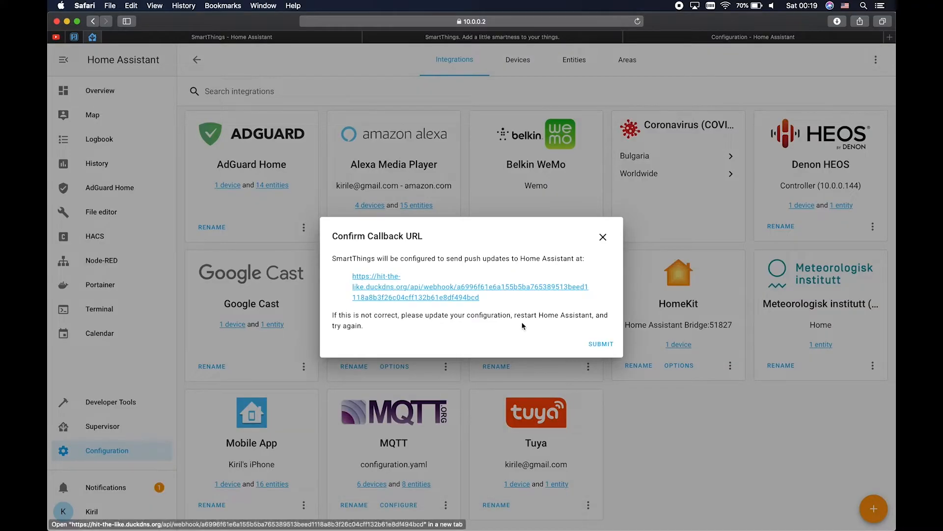
pyautogui.click(601, 344)
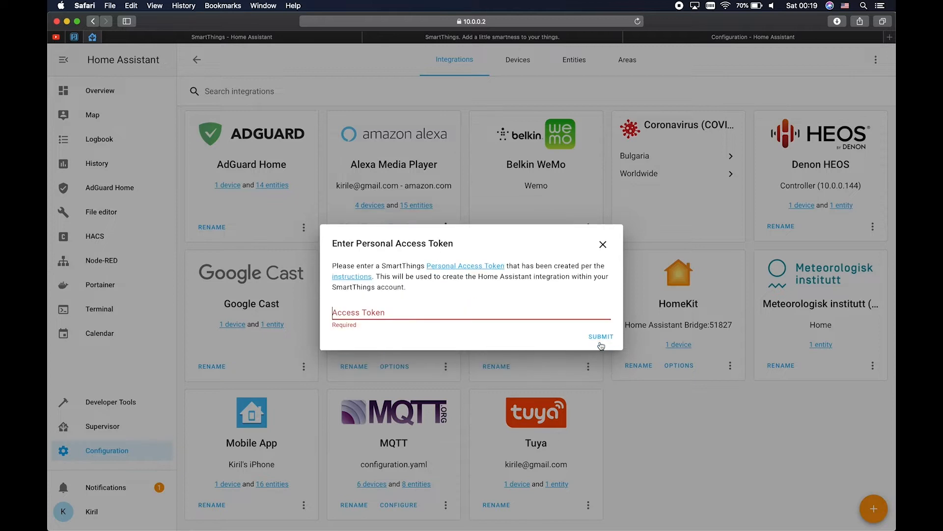
# - Paste the SmartThings personal access token into the integration setup and submit it
pyautogui.click(501, 315)
pyautogui.press('super+v')
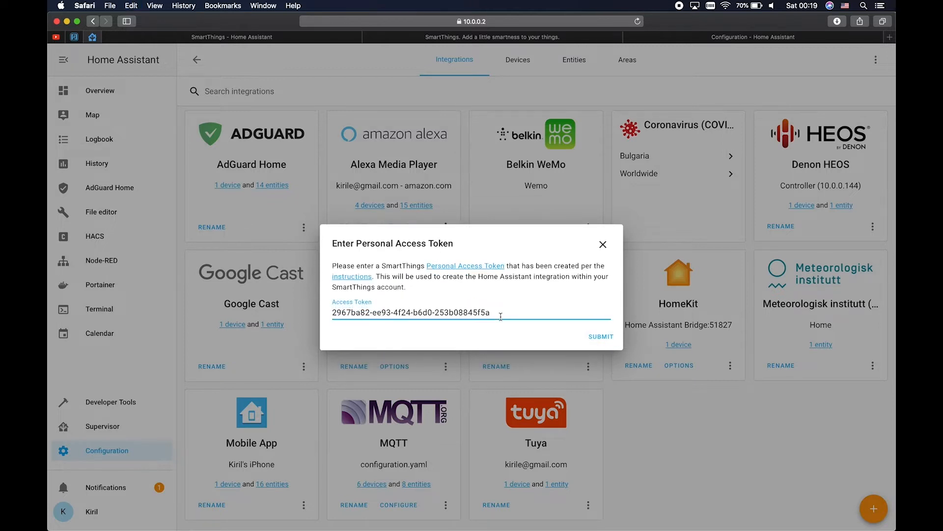
pyautogui.click(602, 337)
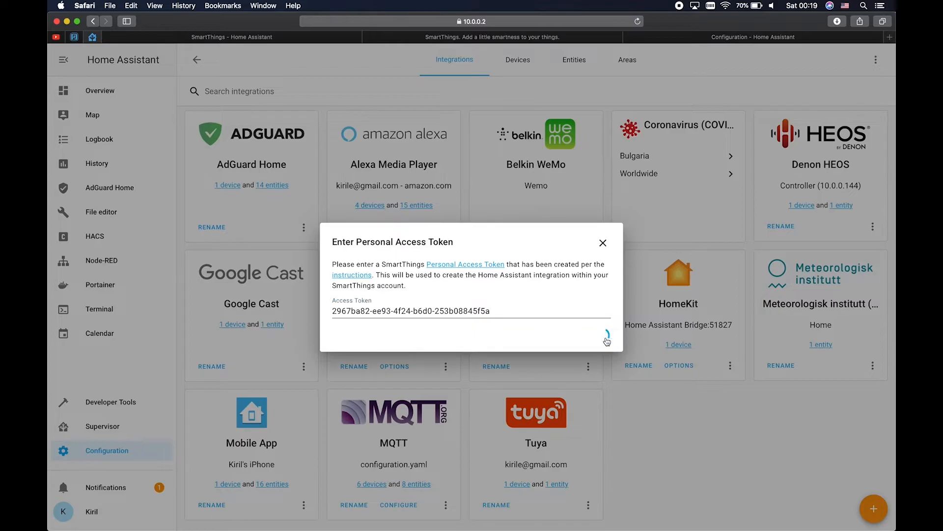
# - Select My home as the SmartThings location and submit it
pyautogui.click(598, 316)
pyautogui.click(583, 311)
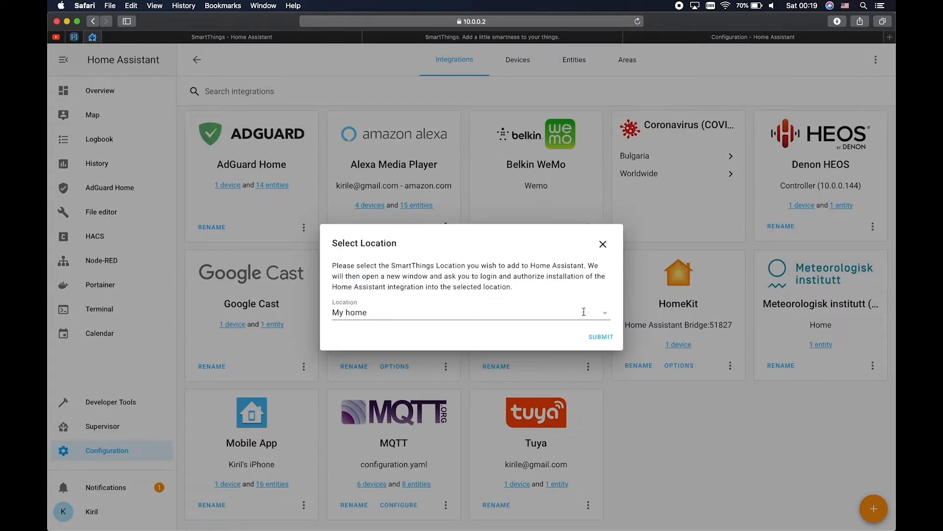
pyautogui.click(597, 336)
# - Authorize Home Assistant in SmartThings, keeping the display name Home Assistant and allowing access to the devices
pyautogui.click(490, 318)
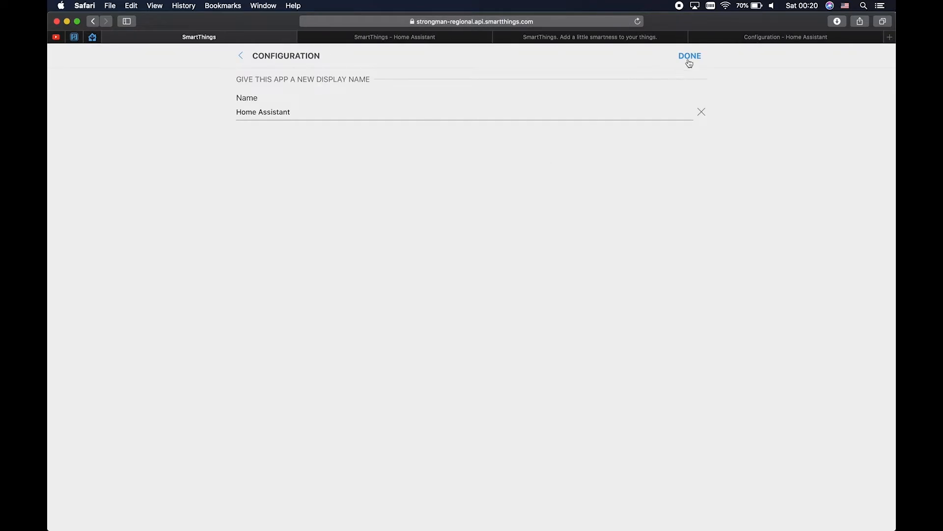
pyautogui.click(690, 57)
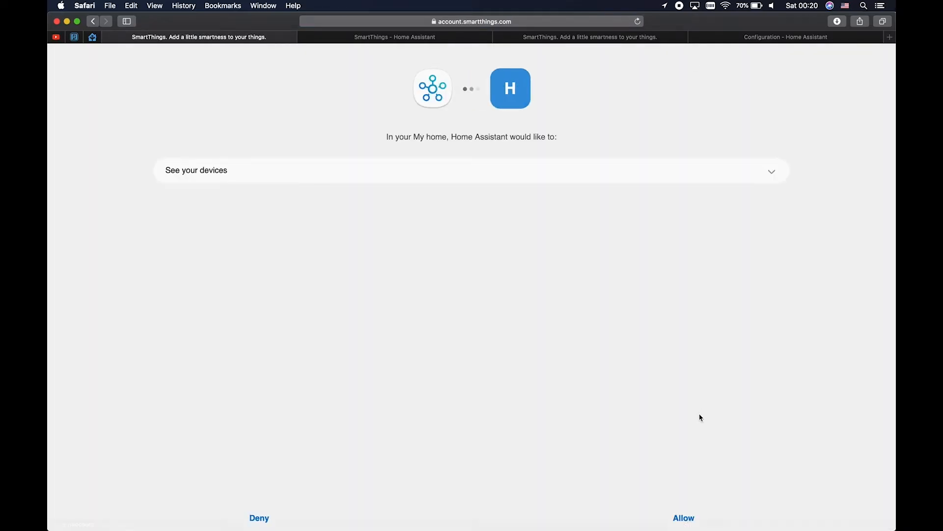
pyautogui.click(689, 518)
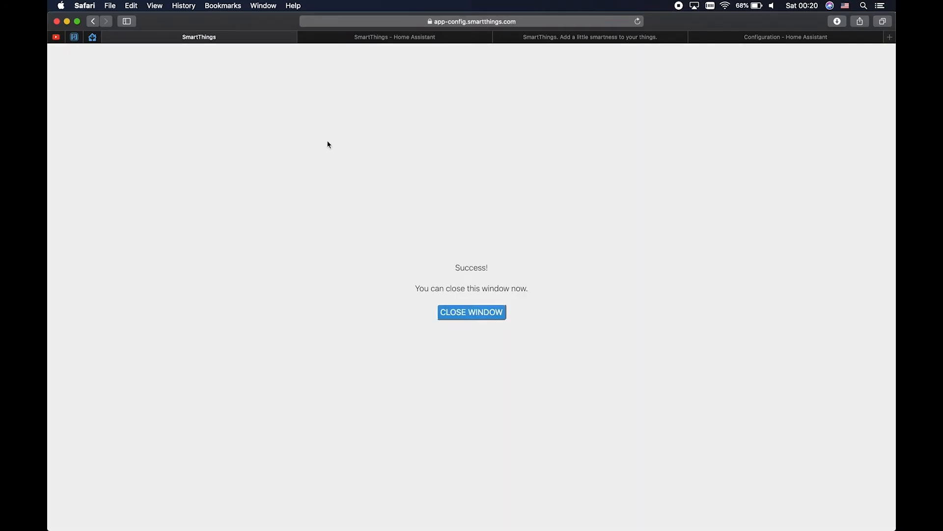
# - Return to the Home Assistant integrations and list the entities belonging to SmartThings
pyautogui.click(90, 39)
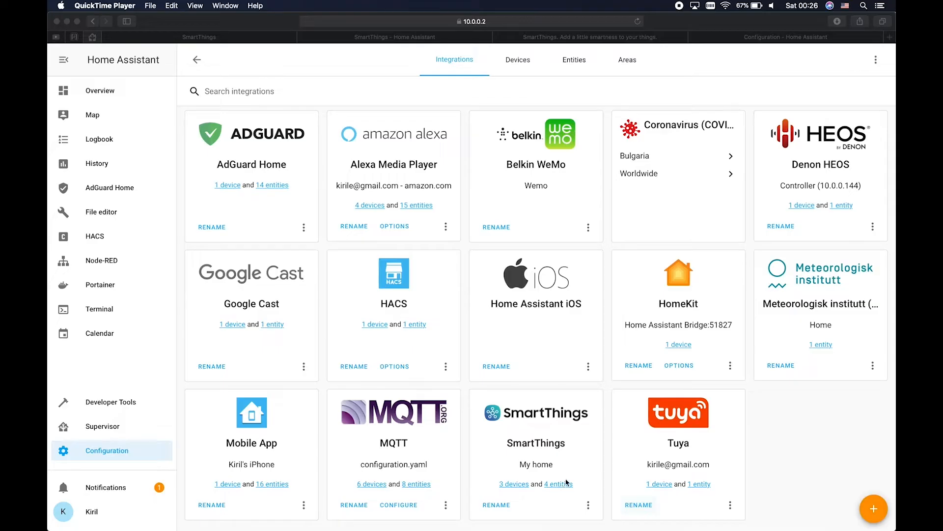
pyautogui.click(565, 485)
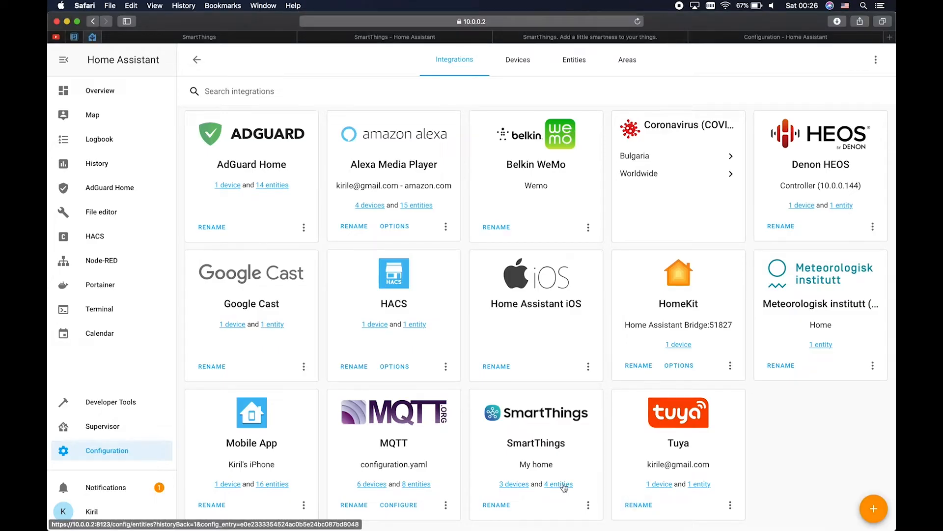
pyautogui.click(565, 486)
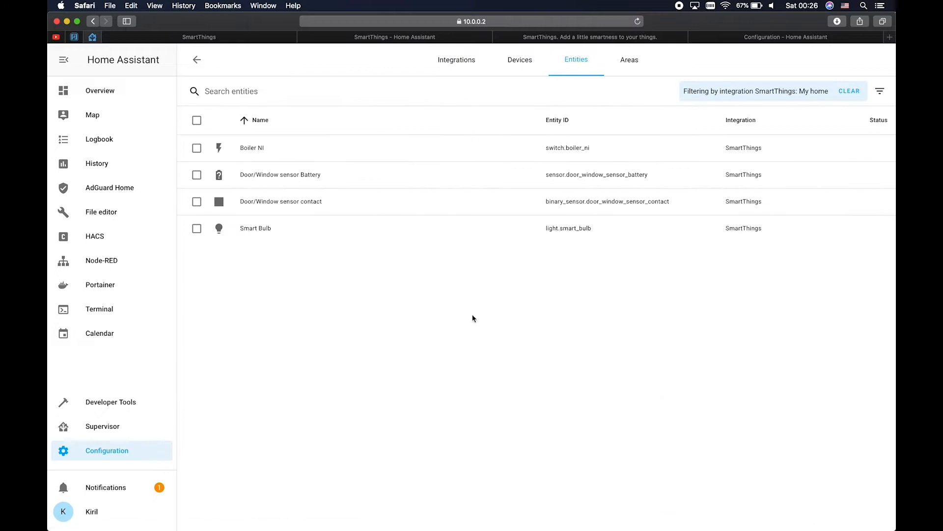
# - Open the Test dashboard view for editing and add an Entities card to it
pyautogui.click(111, 98)
pyautogui.click(370, 89)
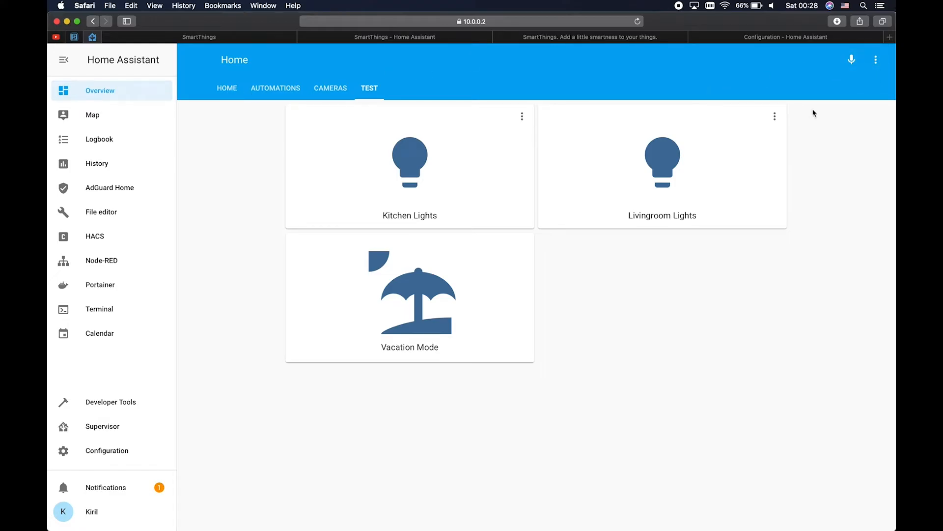
pyautogui.click(875, 61)
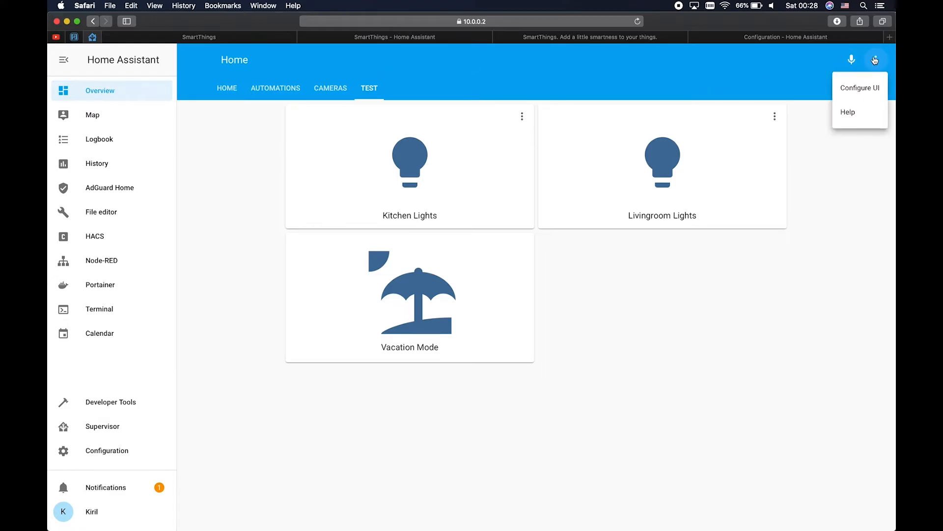
pyautogui.click(867, 89)
pyautogui.click(873, 445)
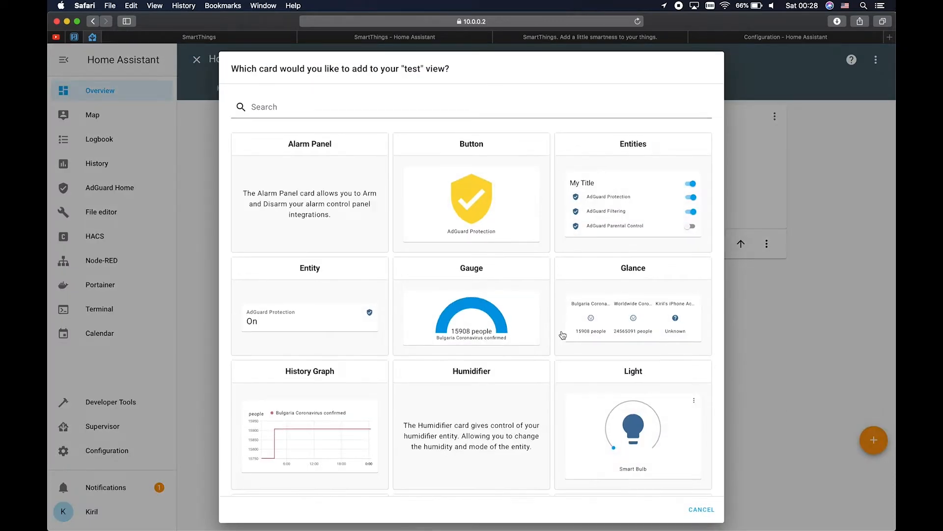
pyautogui.scroll(-1, 563, 335)
pyautogui.click(626, 183)
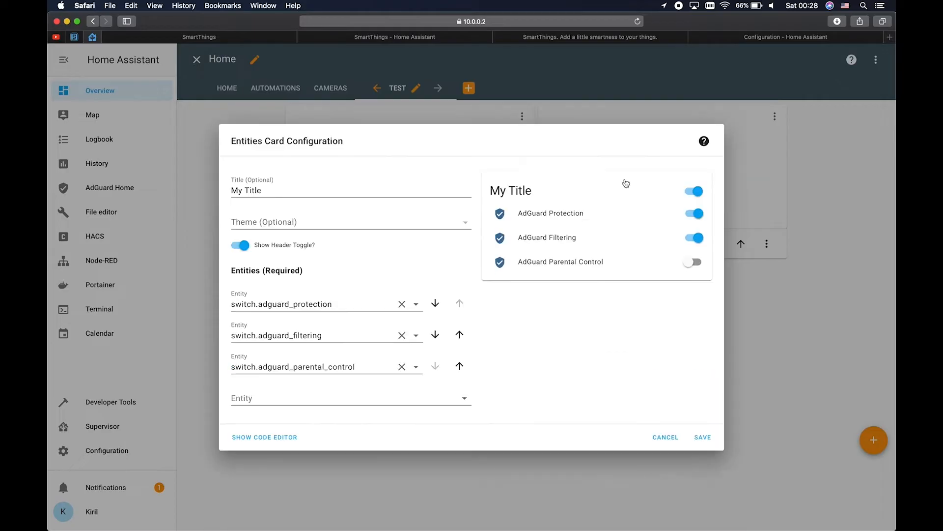
# - Replace the three preset AdGuard entities in the card with Boiler NI and Smart Bulb
pyautogui.click(401, 305)
pyautogui.click(402, 320)
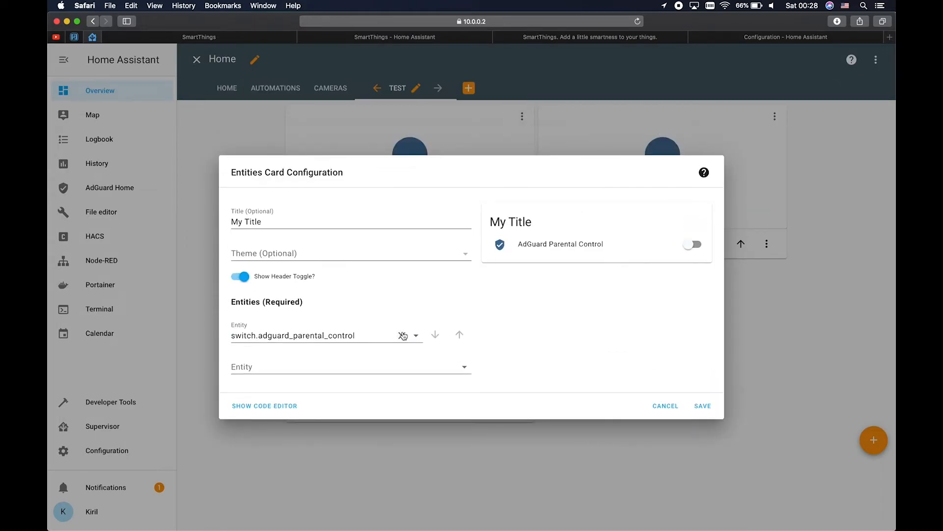
pyautogui.click(402, 333)
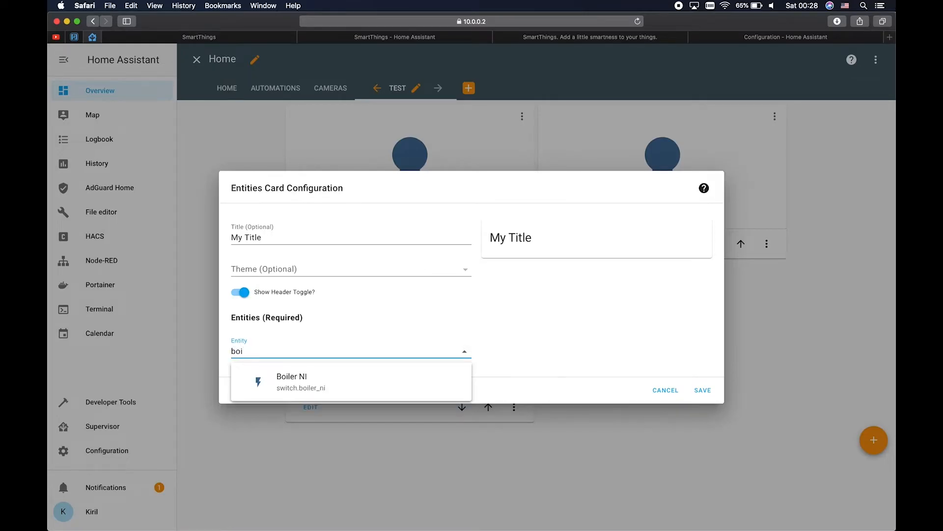
pyautogui.click(345, 385)
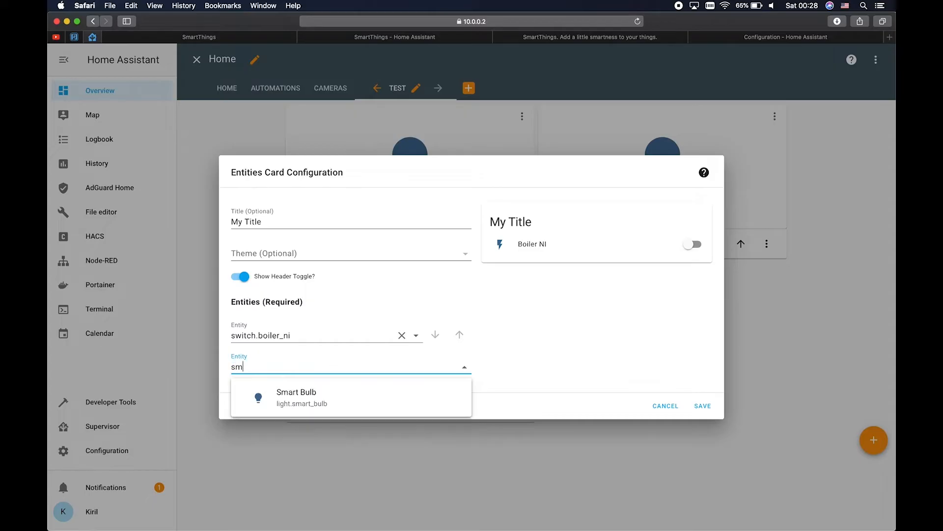
pyautogui.click(313, 400)
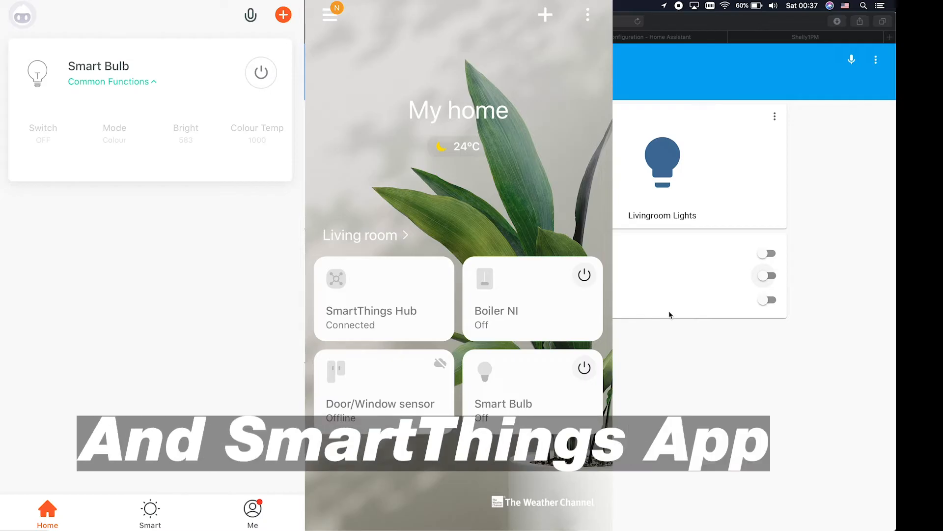
# - Toggle Smart Bulb from the dashboard card and switch it on in its details dialog
pyautogui.click(767, 301)
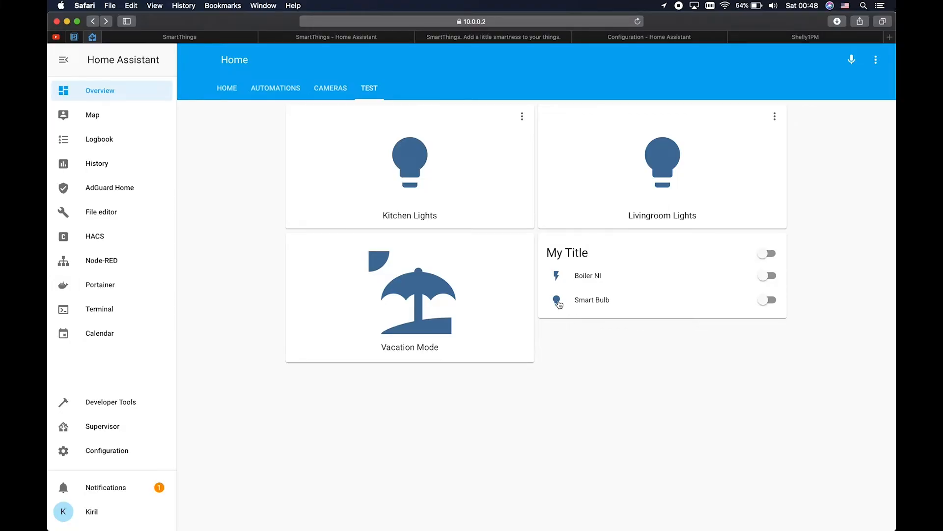
pyautogui.click(558, 300)
pyautogui.click(551, 259)
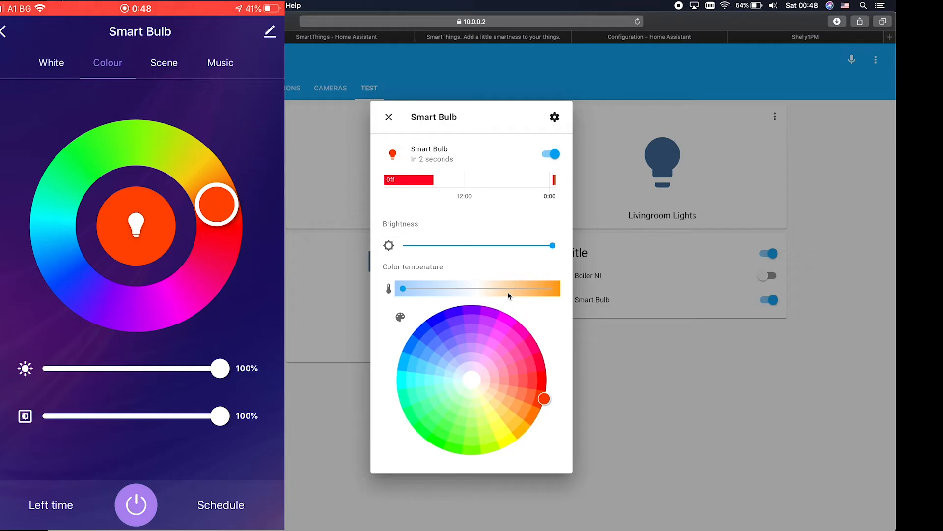
# - Pick a new colour on Smart Bulb's colour wheel and shift its colour temperature towards the cold end
pyautogui.click(511, 326)
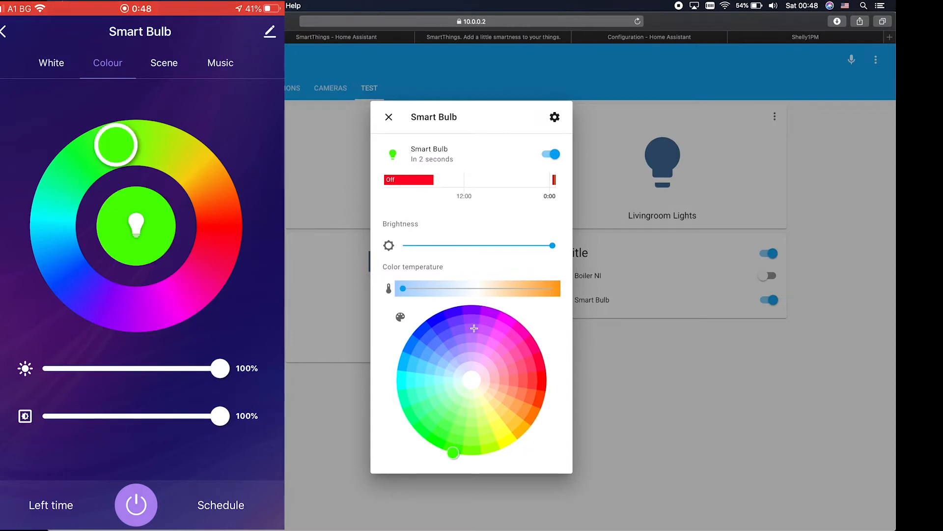
pyautogui.moveTo(404, 290); pyautogui.dragTo(482, 291)
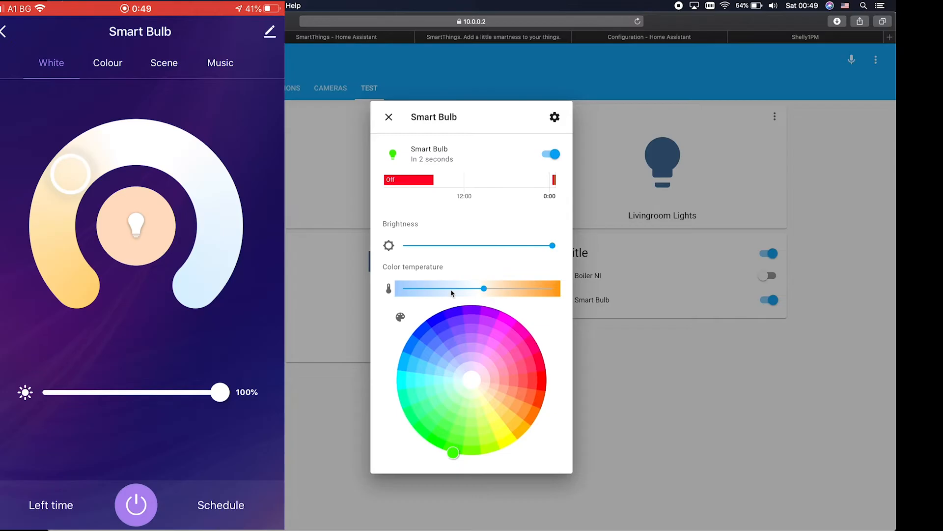
pyautogui.moveTo(426, 289); pyautogui.dragTo(379, 290)
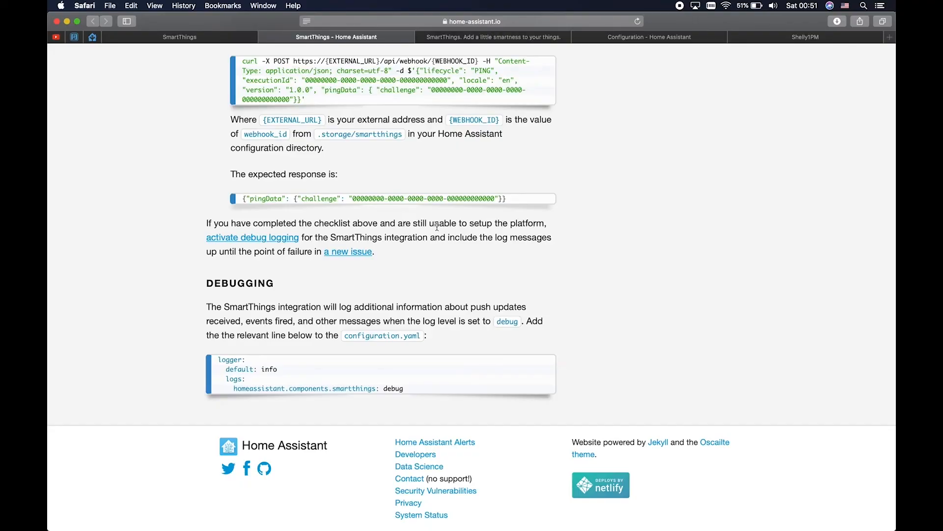
# - Open configuration.yaml in the Home Assistant file editor and search it for "logger"
pyautogui.moveTo(373, 362)
pyautogui.click(92, 37)
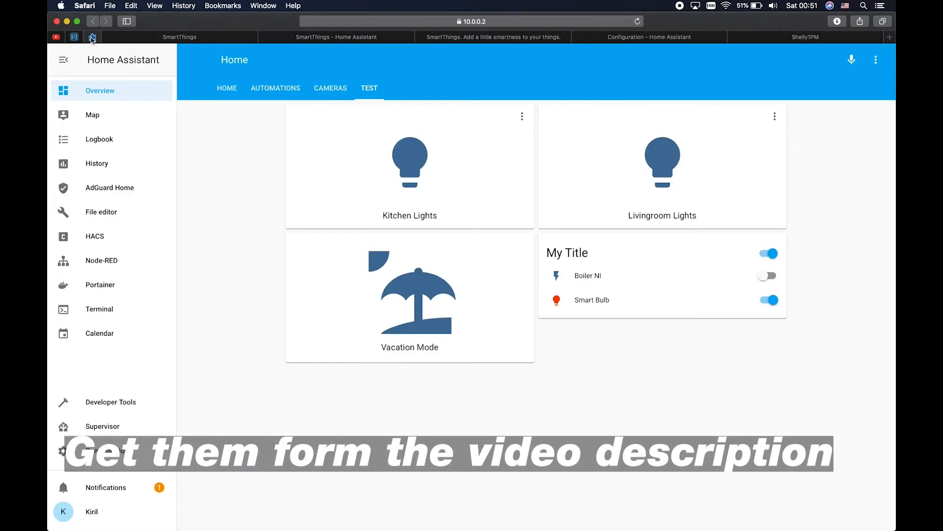
pyautogui.click(112, 223)
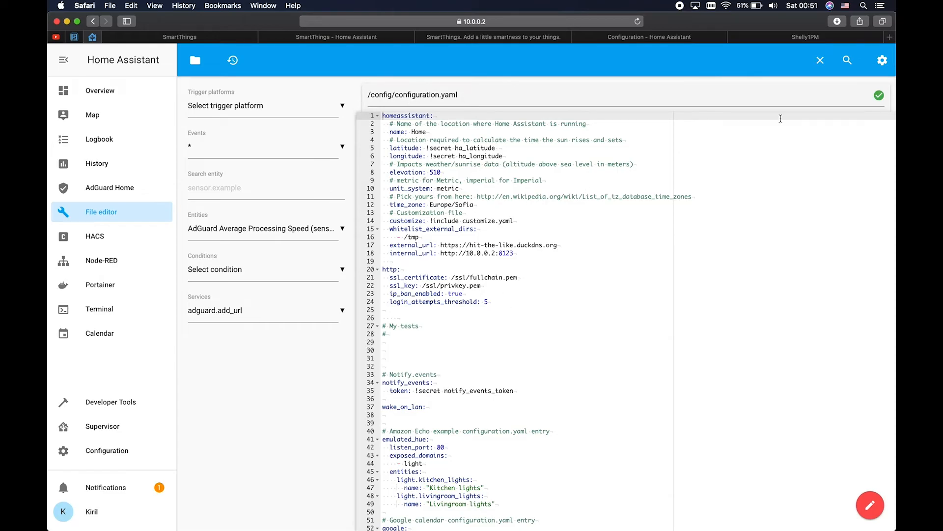
pyautogui.click(847, 60)
pyautogui.write('lo')
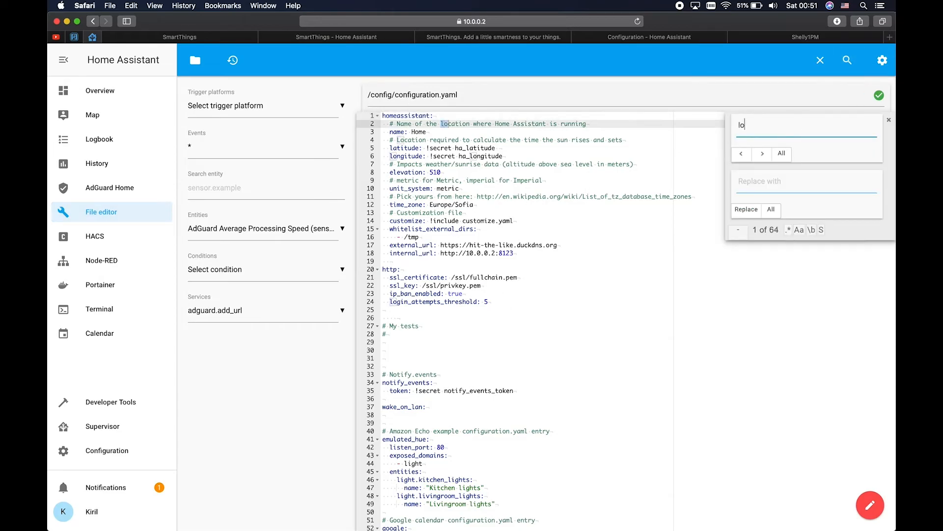
pyautogui.write('gger')
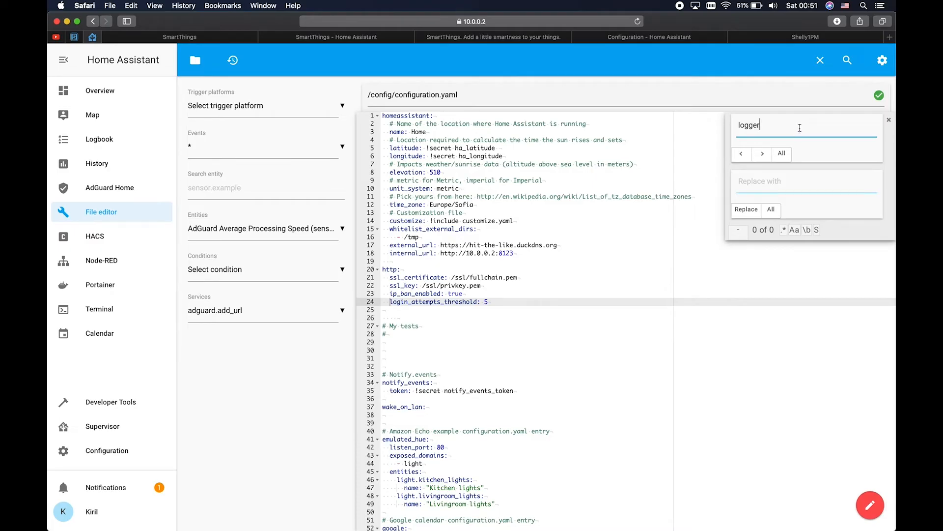
pyautogui.click(889, 120)
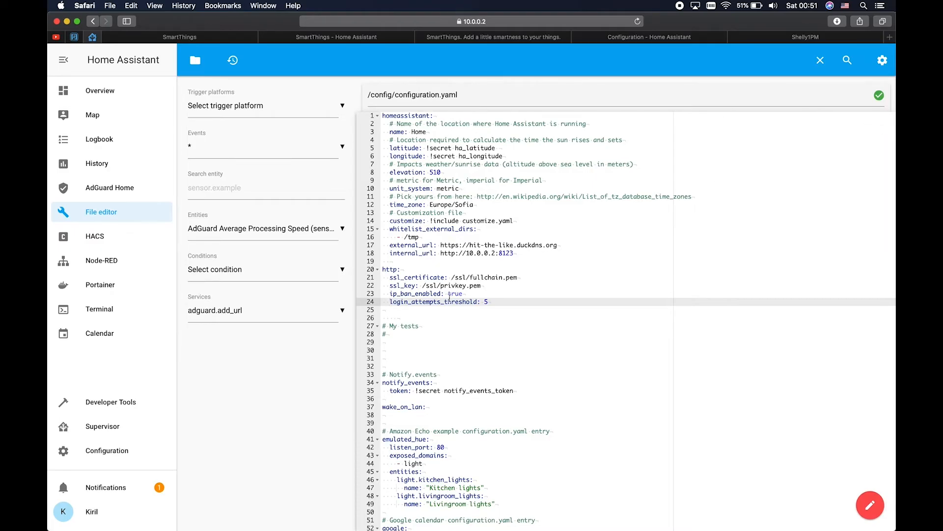
# - Add a logger block under "# My tests" with default info and homeassistant.components.smartthings set to debug, and save the file
pyautogui.click(411, 342)
pyautogui.write('logger:   default: info   logs:     homeassistant.components.smartthings: debug')
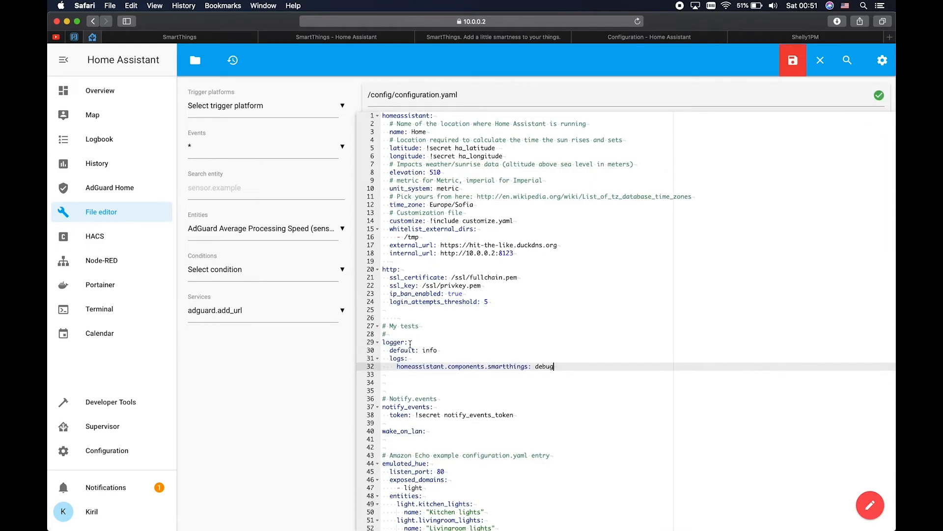
pyautogui.click(794, 61)
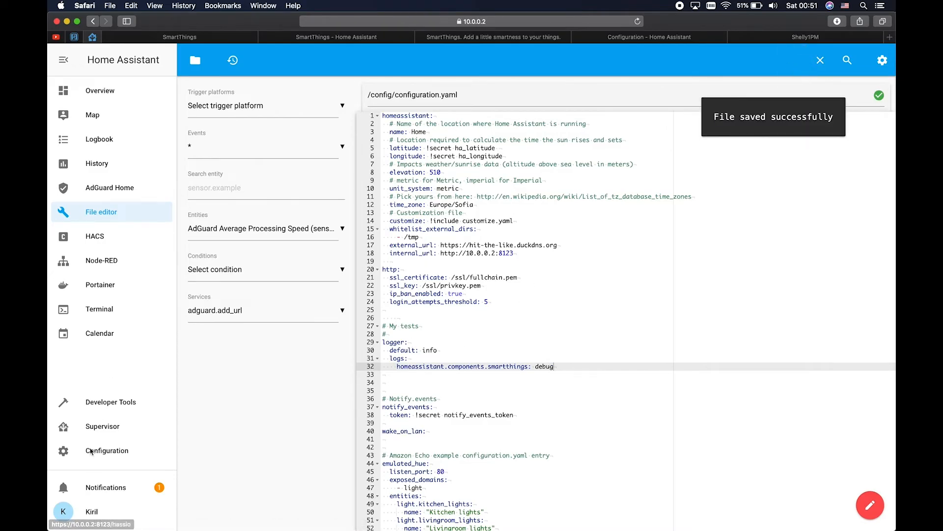
# - Validate the configuration in Server Controls and restart the Home Assistant server
pyautogui.click(122, 449)
pyautogui.scroll(-6, 638, 362)
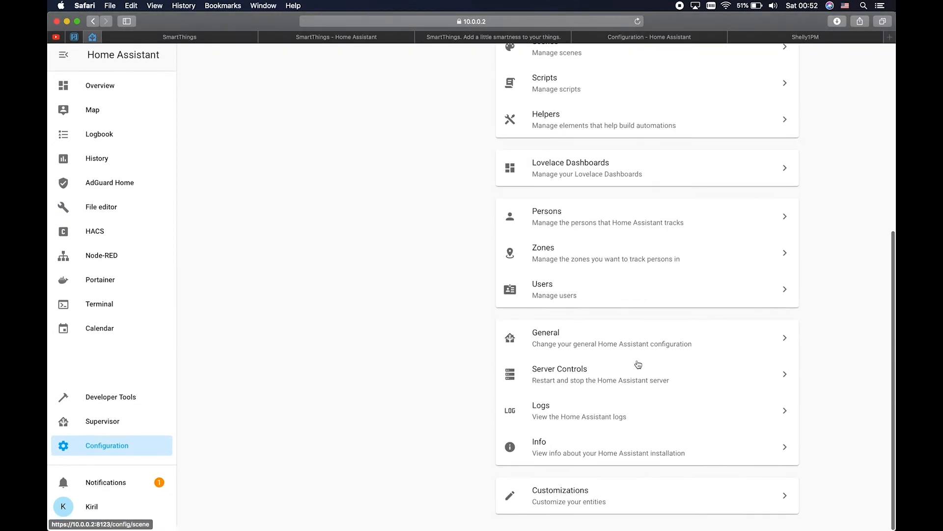
pyautogui.click(583, 391)
pyautogui.click(650, 220)
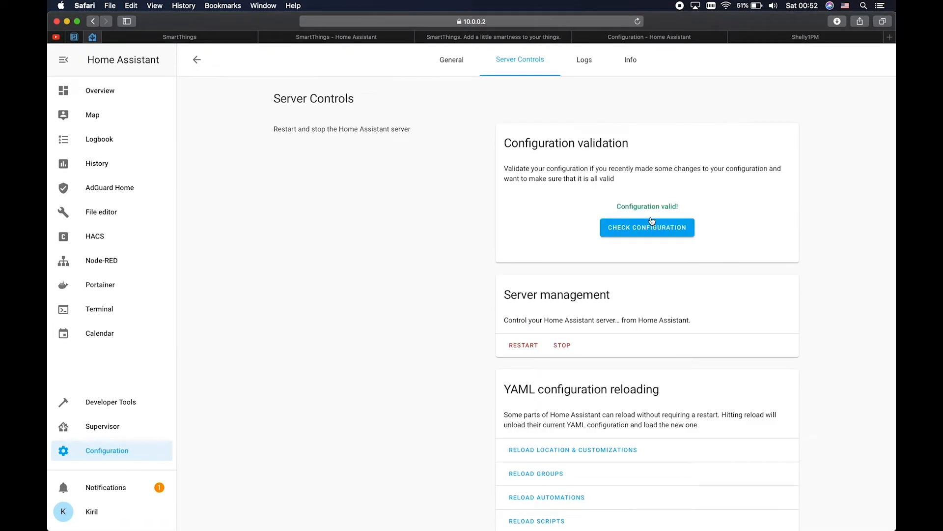
pyautogui.click(521, 349)
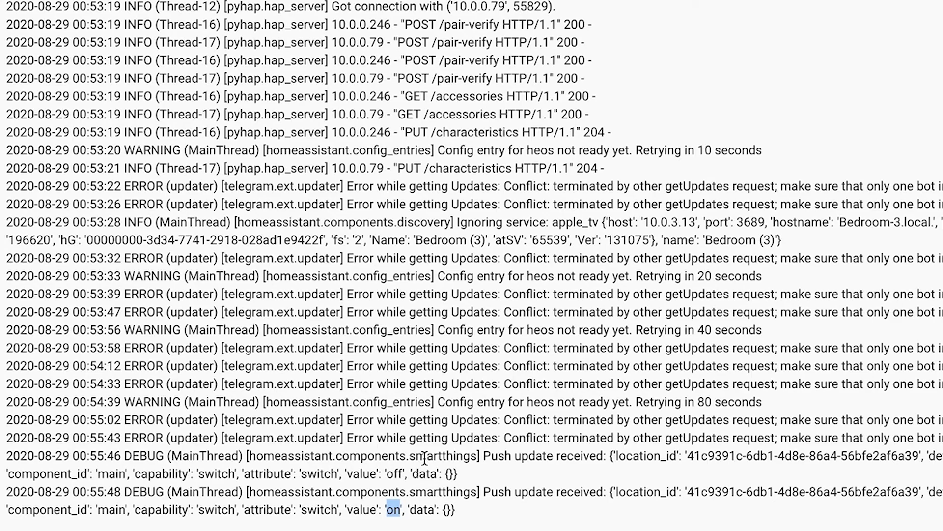
# - Examine the switch value in the first SmartThings push update entry of the debug log
pyautogui.doubleClick(393, 473)
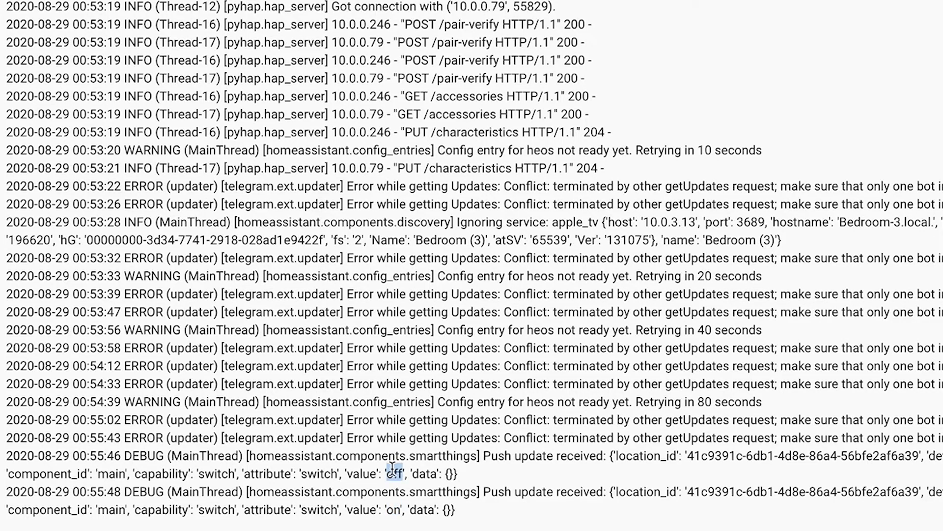